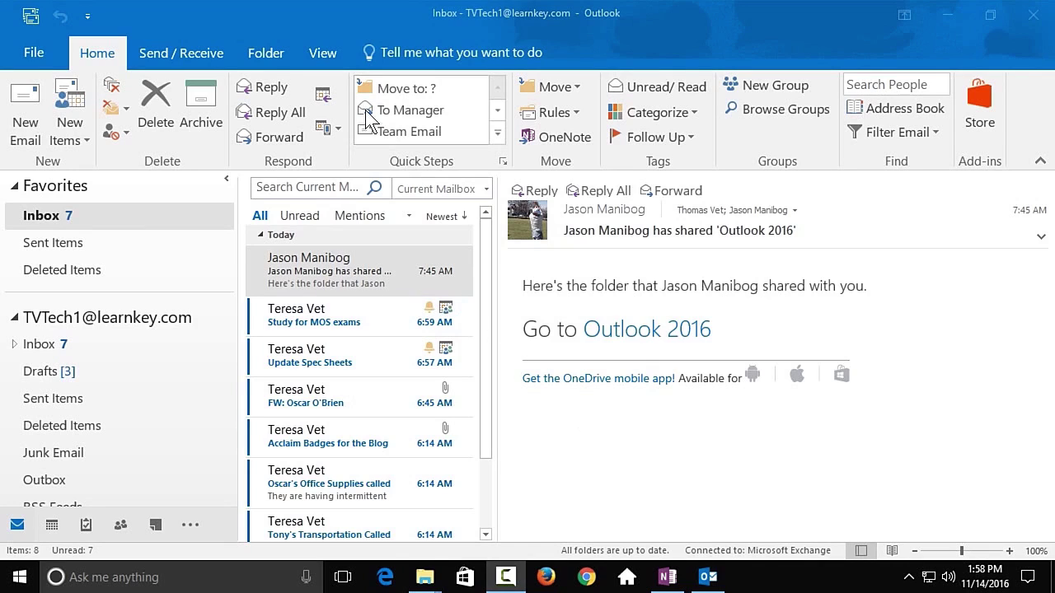
Switch the Inbox to the Single view, try the Preview view, and return it to the Compact view
left_click(325, 53)
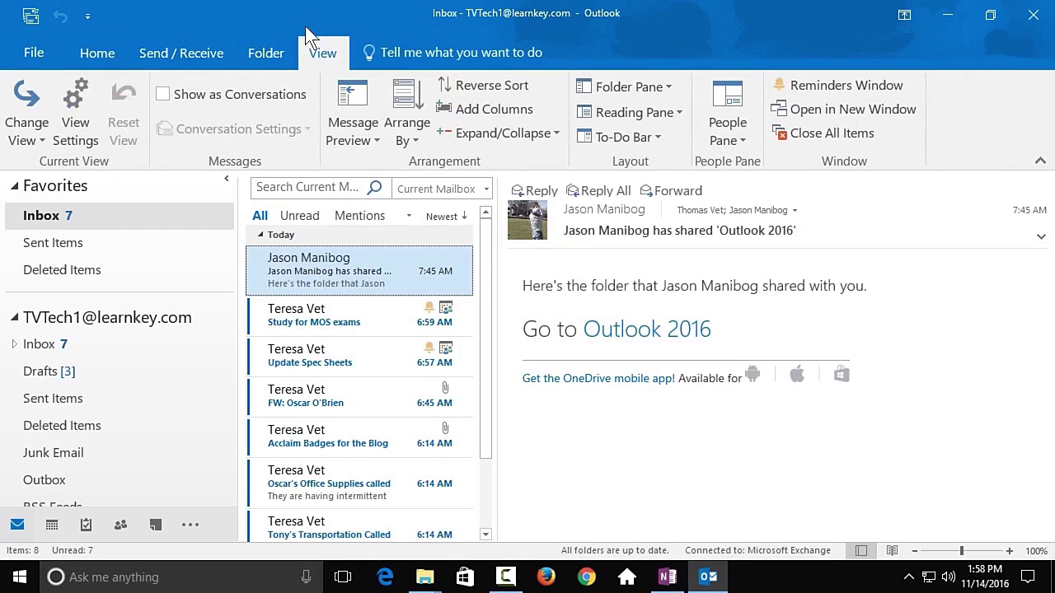
left_click(21, 142)
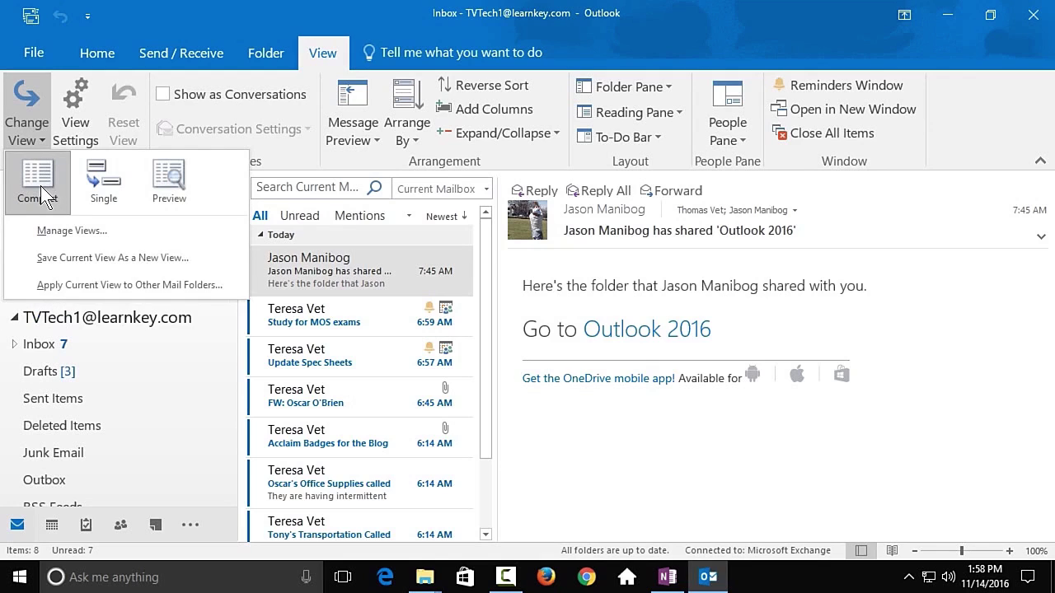
left_click(102, 175)
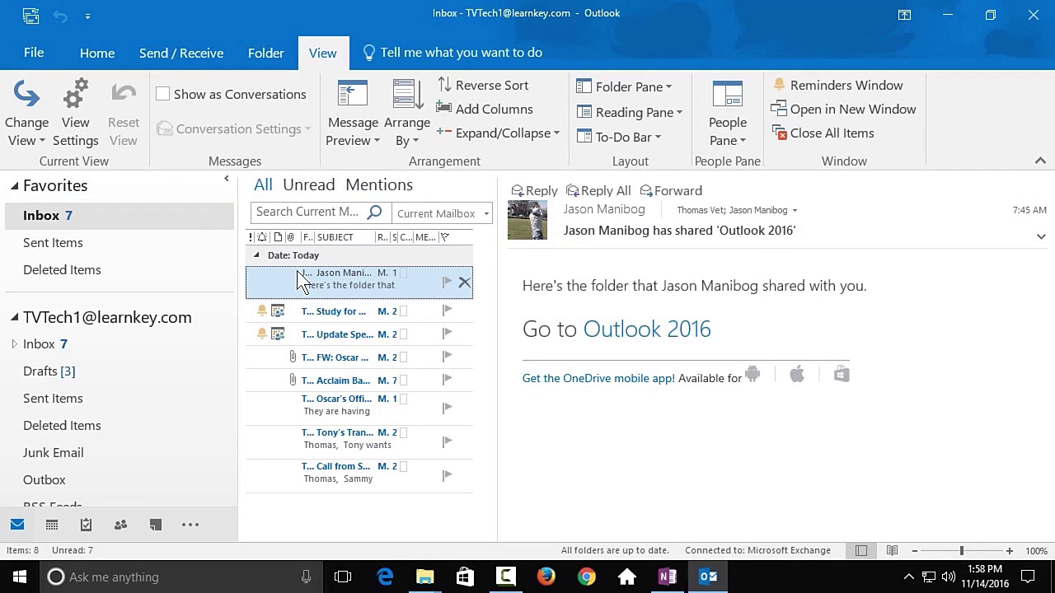
left_click(42, 142)
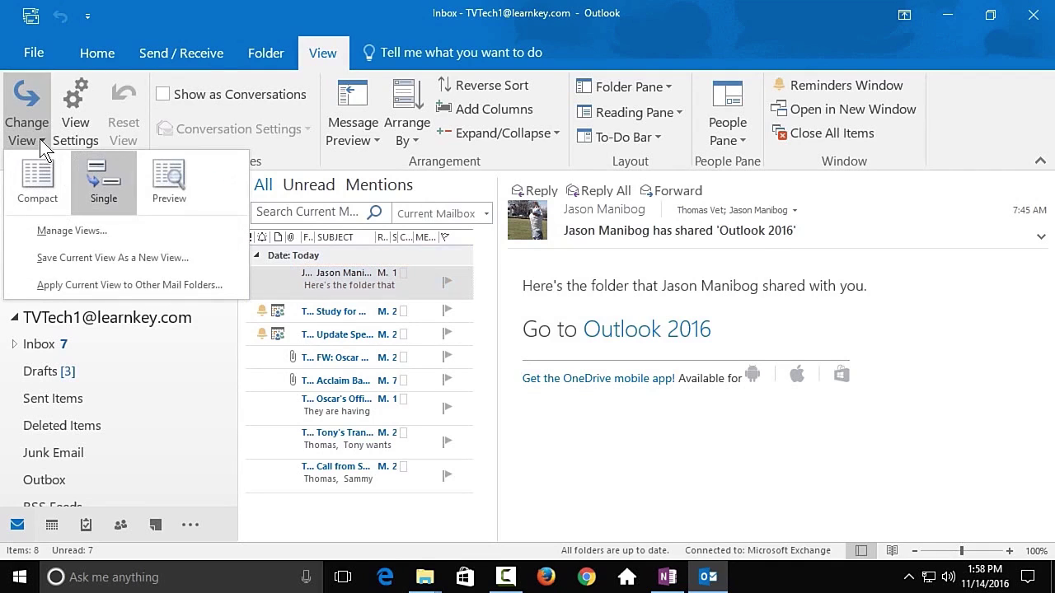
left_click(181, 186)
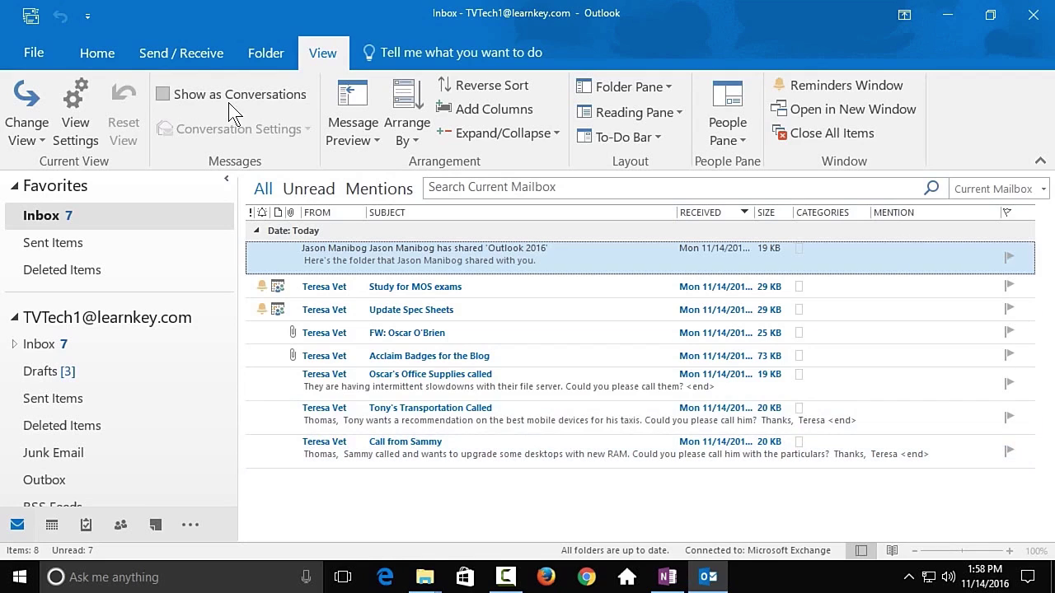
left_click(25, 119)
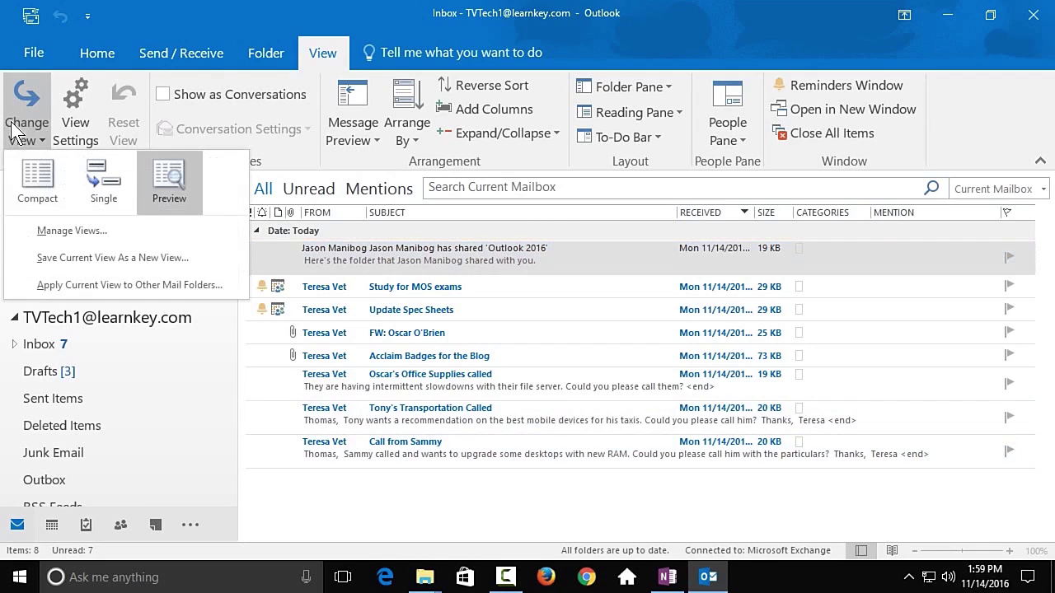
left_click(33, 181)
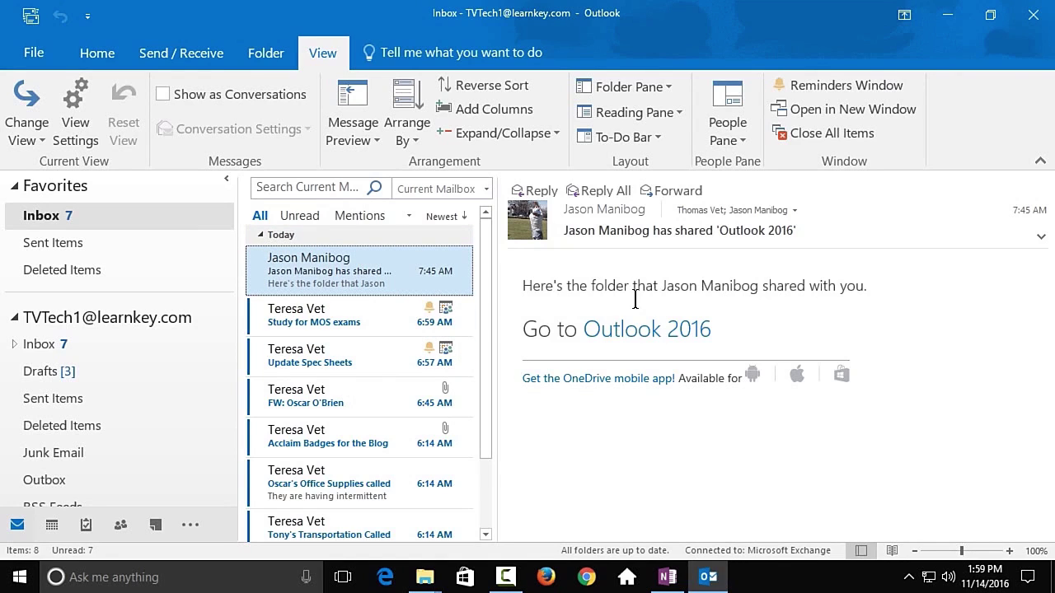
View the "Study for MOS exams" meeting request and reselect the message sharing the 'Outlook 2016' folder
left_click(322, 310)
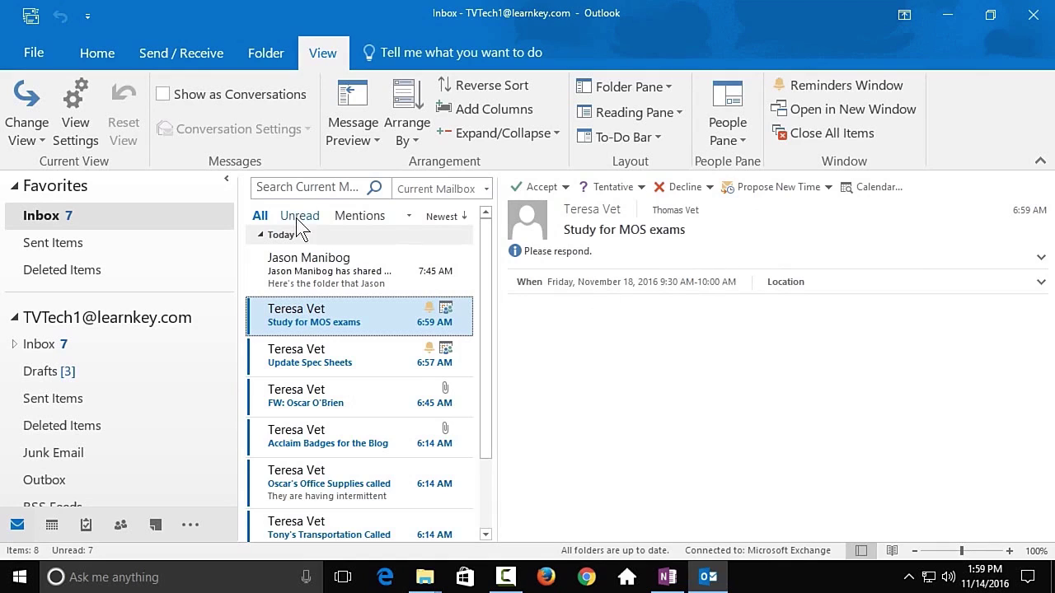
left_click(290, 269)
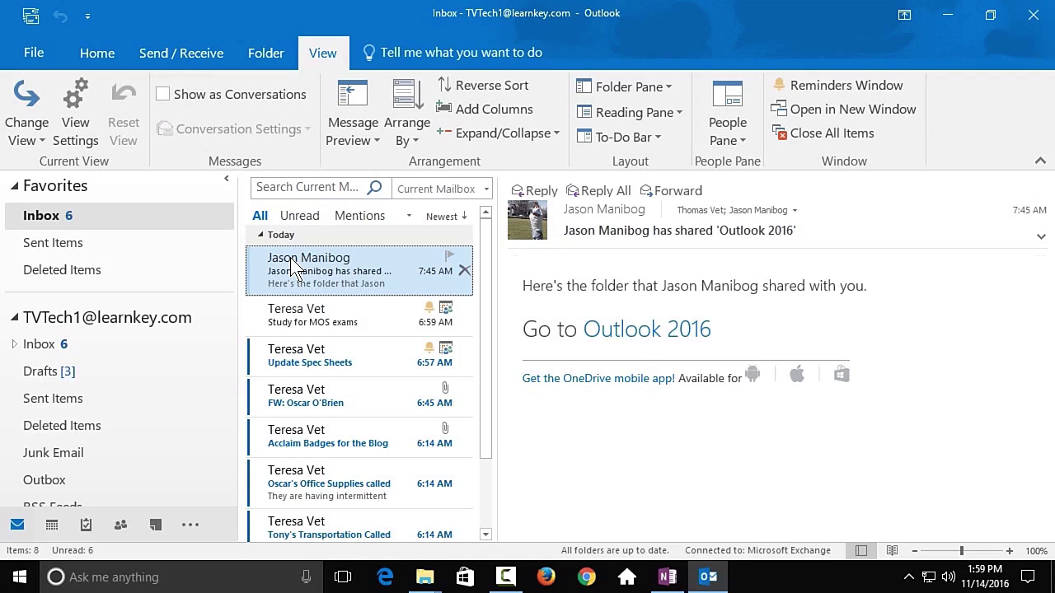
Modify the Compact view's column settings to show a maximum of 3 lines in compact mode
left_click(36, 128)
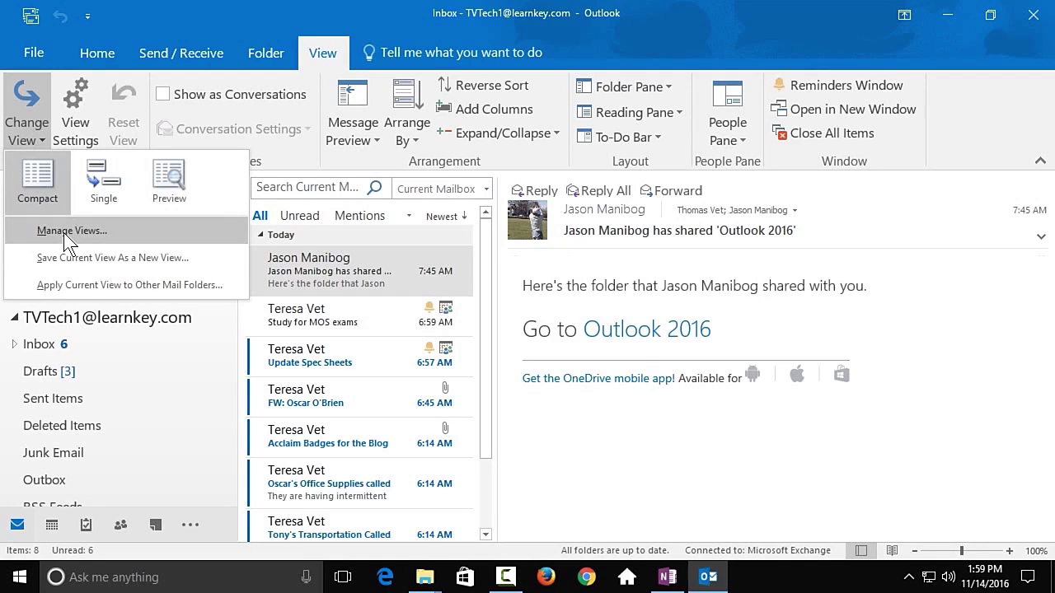
left_click(64, 232)
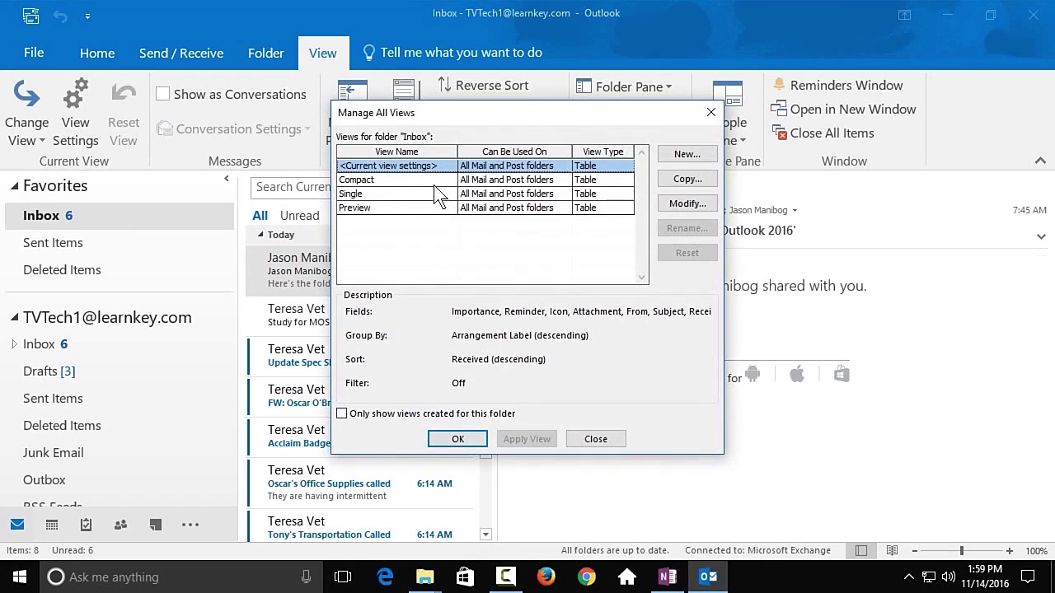
left_click(390, 178)
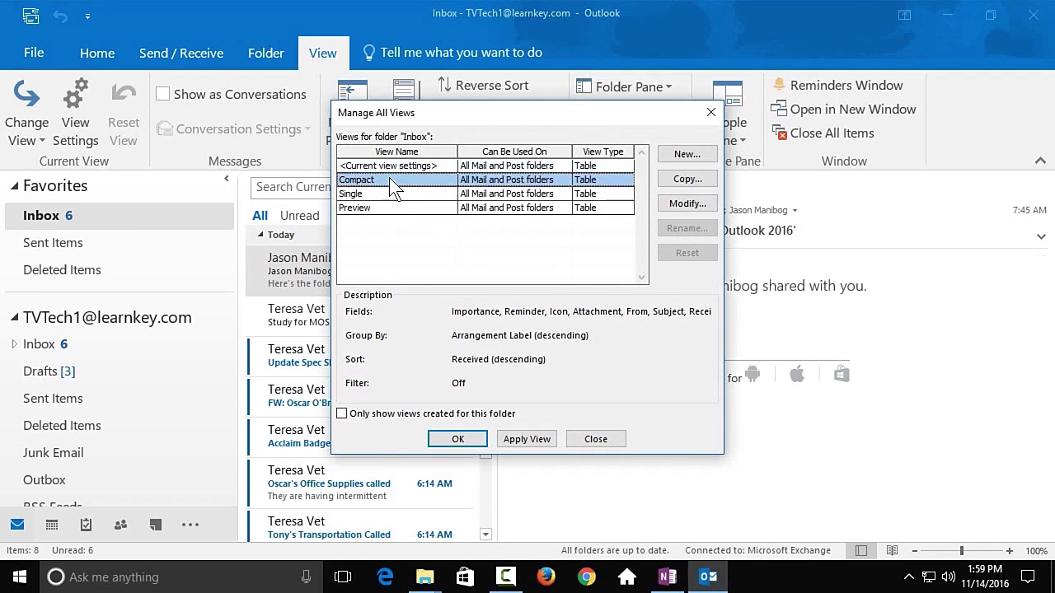
left_click(694, 206)
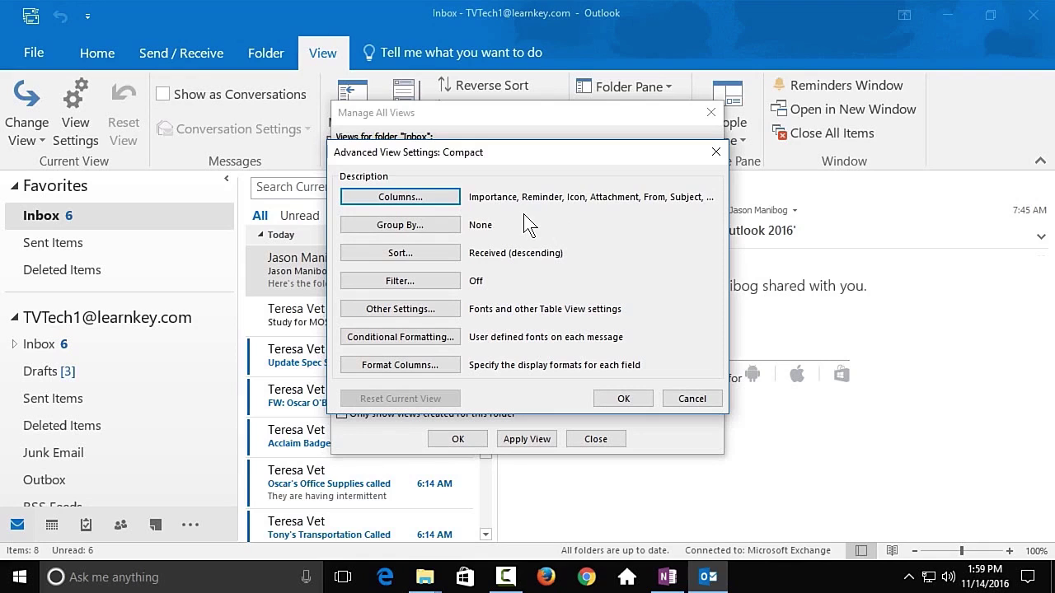
left_click(399, 198)
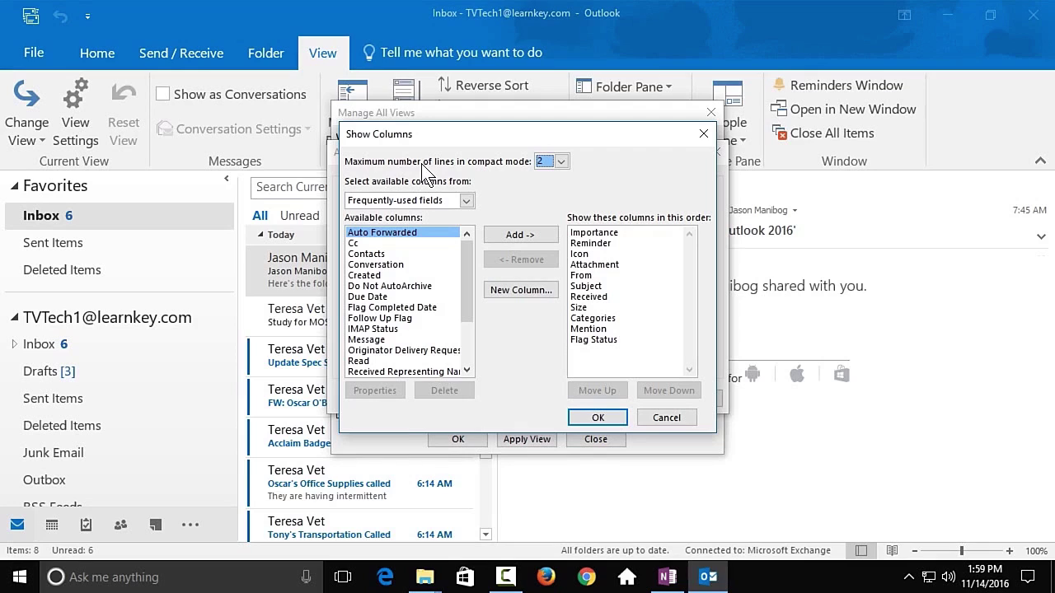
left_click(560, 160)
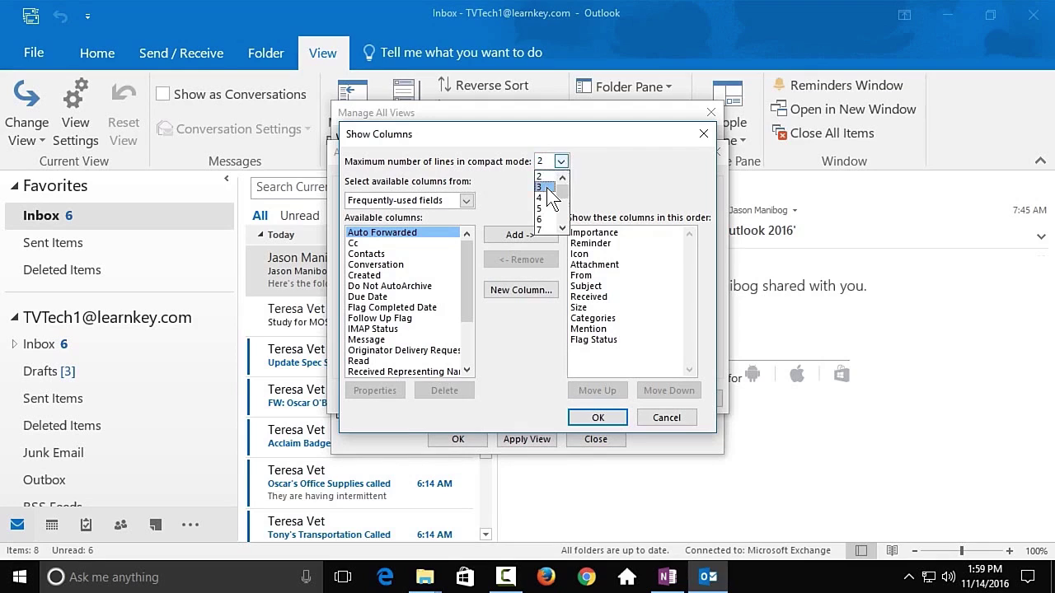
left_click(547, 188)
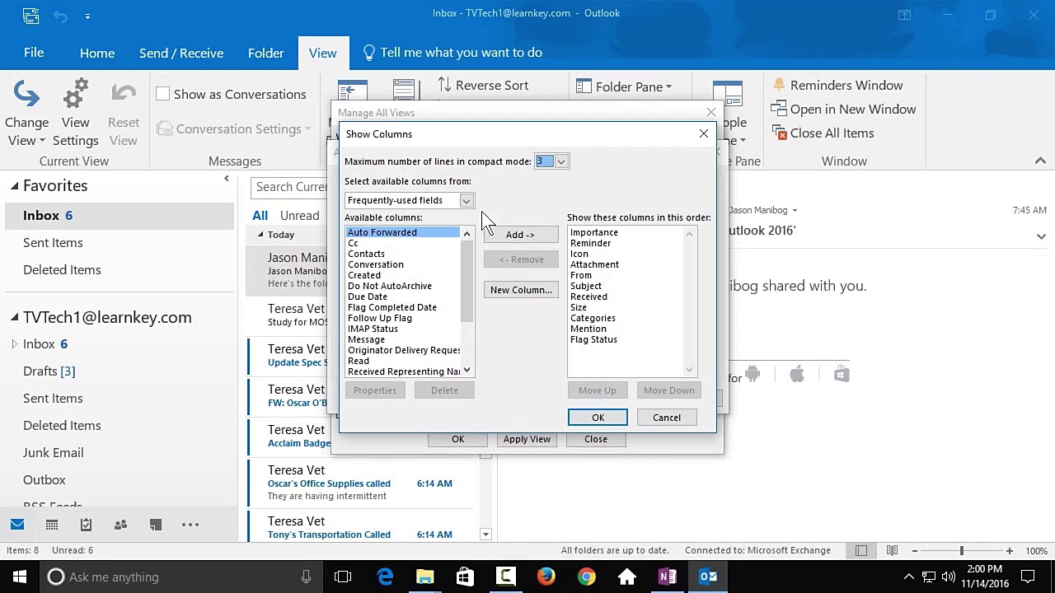
left_click(616, 421)
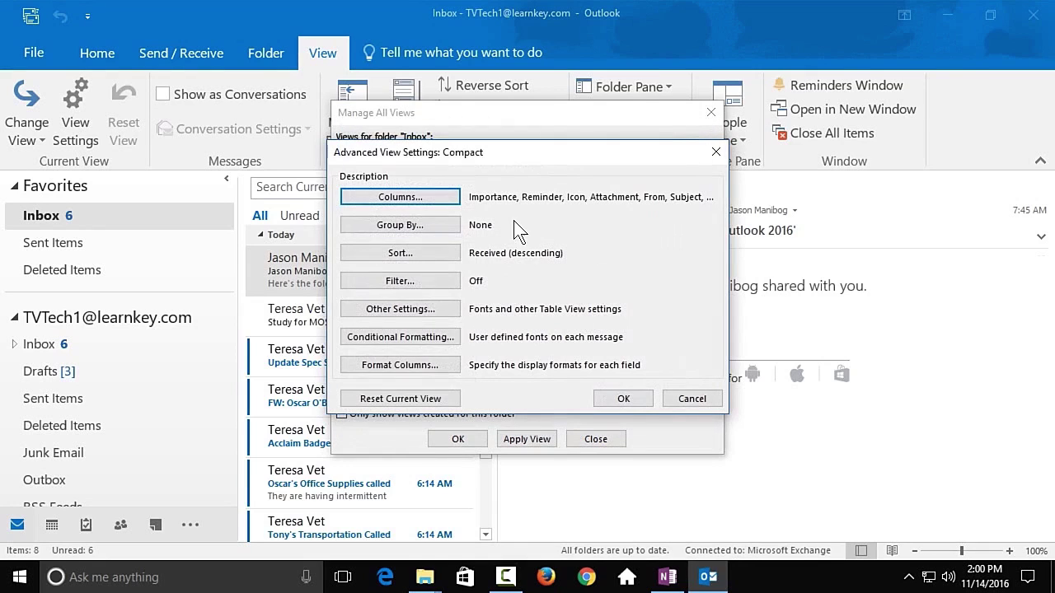
Turn off automatic grouping in the Compact view, group items by Subject ascending, and save the view settings
left_click(410, 229)
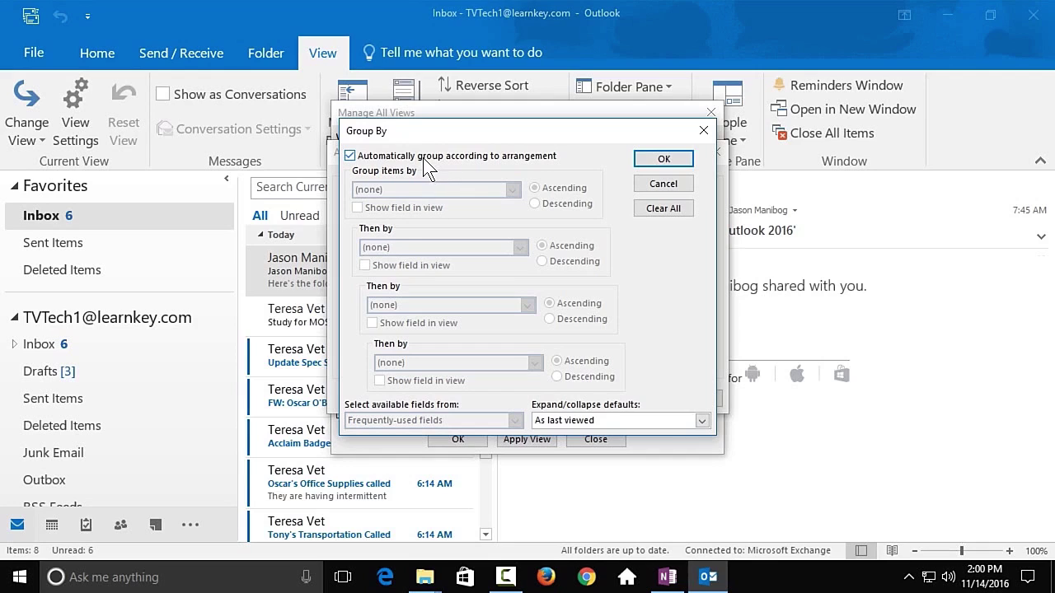
left_click(350, 157)
left_click(512, 190)
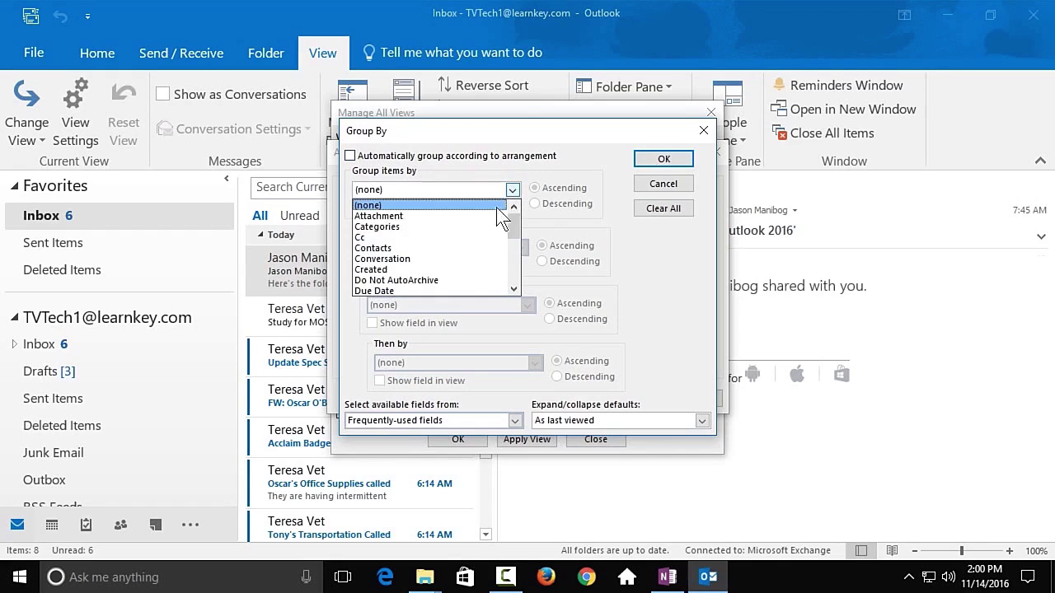
scroll(498, 235, "down", 4)
scroll(445, 264, "down", 1)
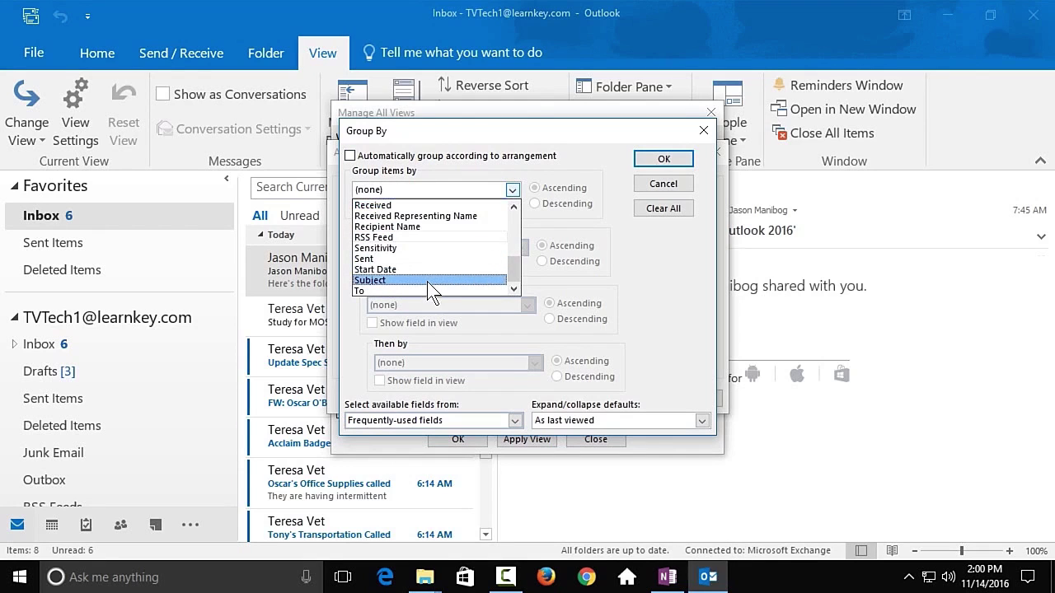
left_click(427, 280)
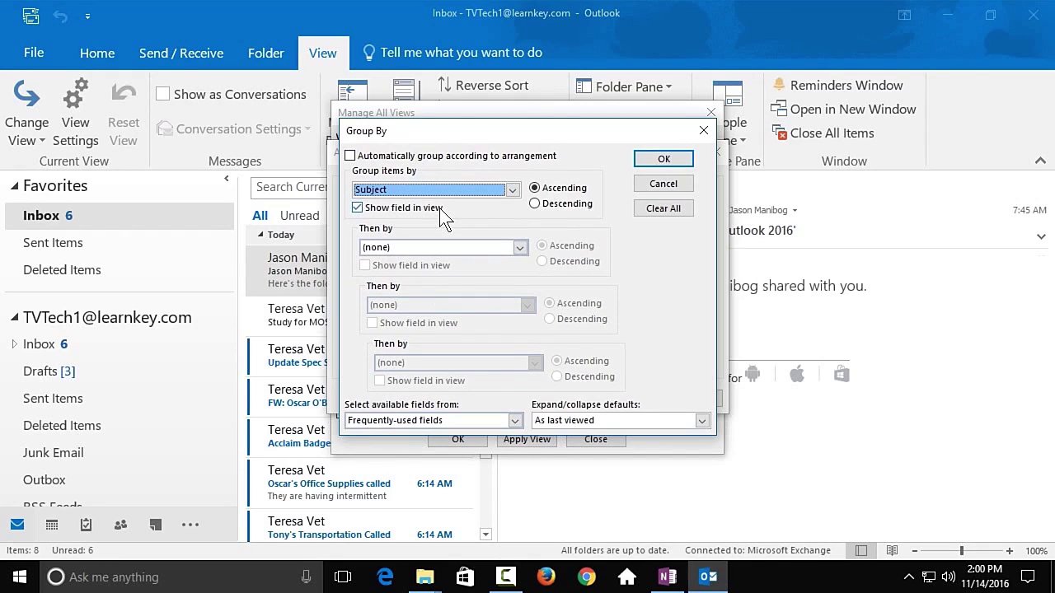
left_click(664, 159)
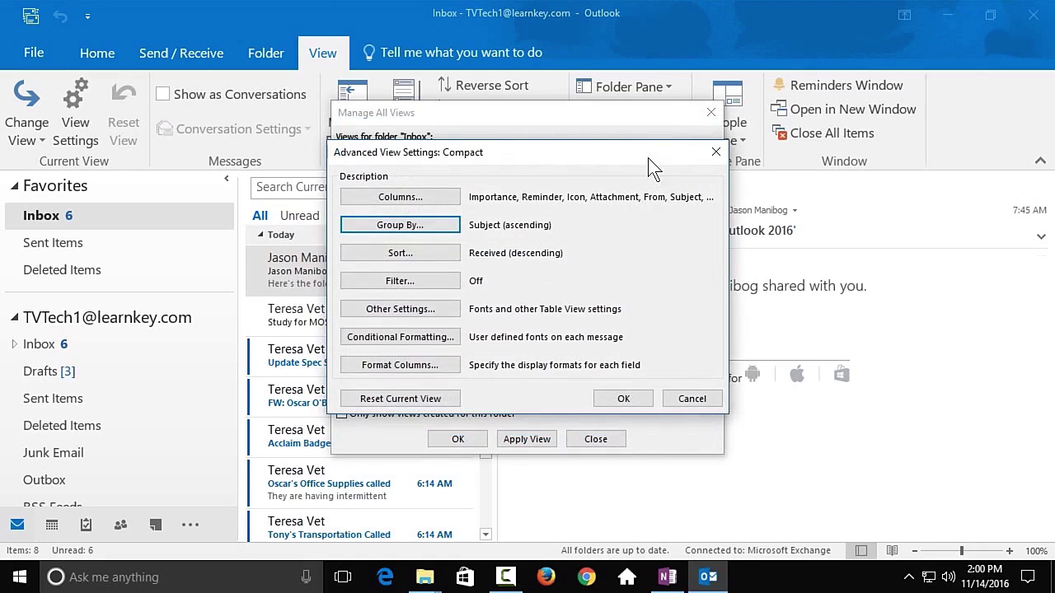
left_click(624, 399)
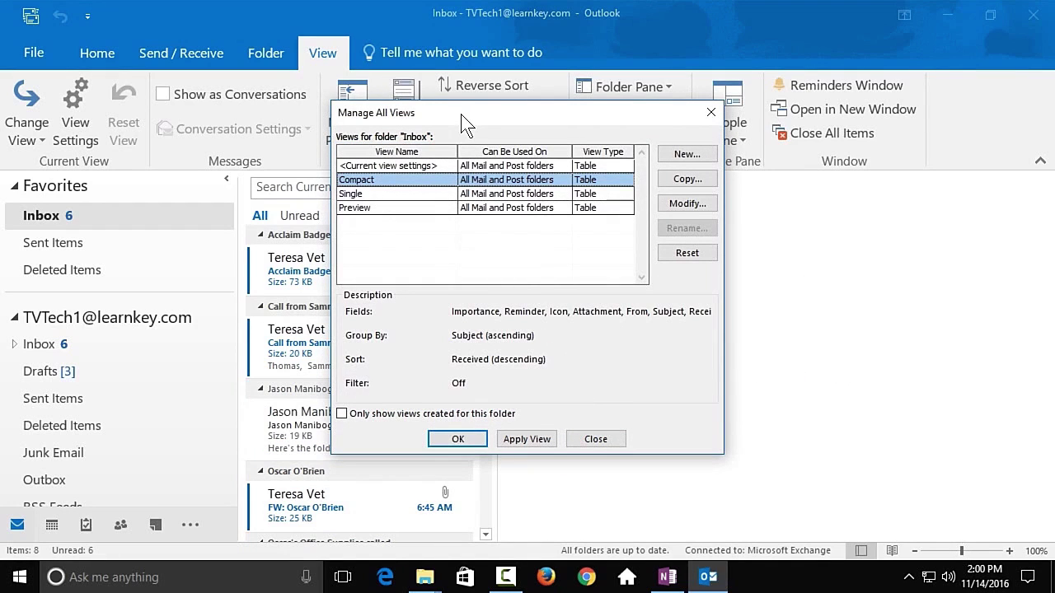
left_click_drag(464, 124, 644, 136)
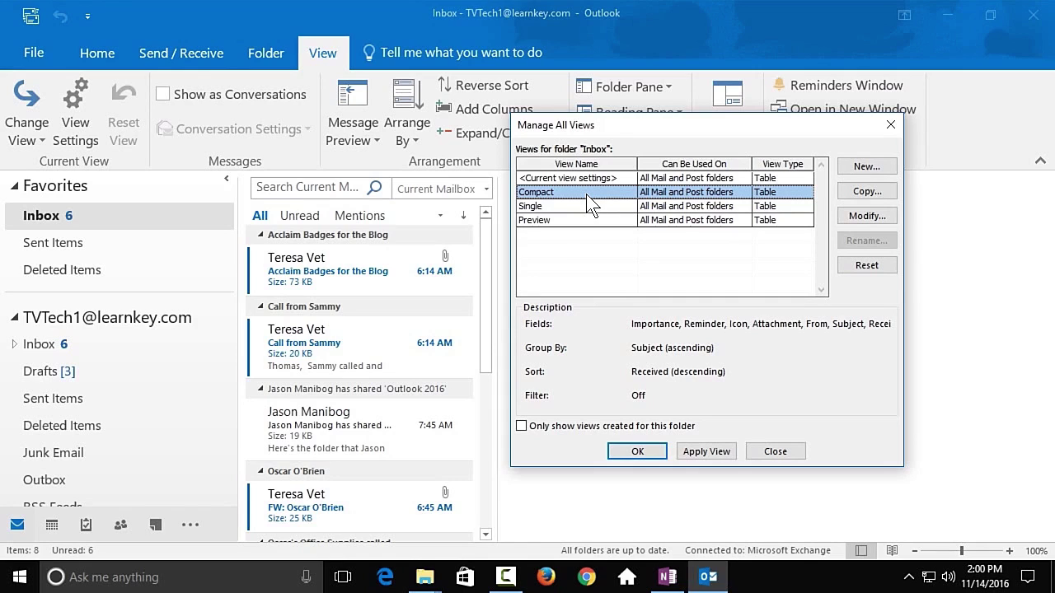
left_click(636, 452)
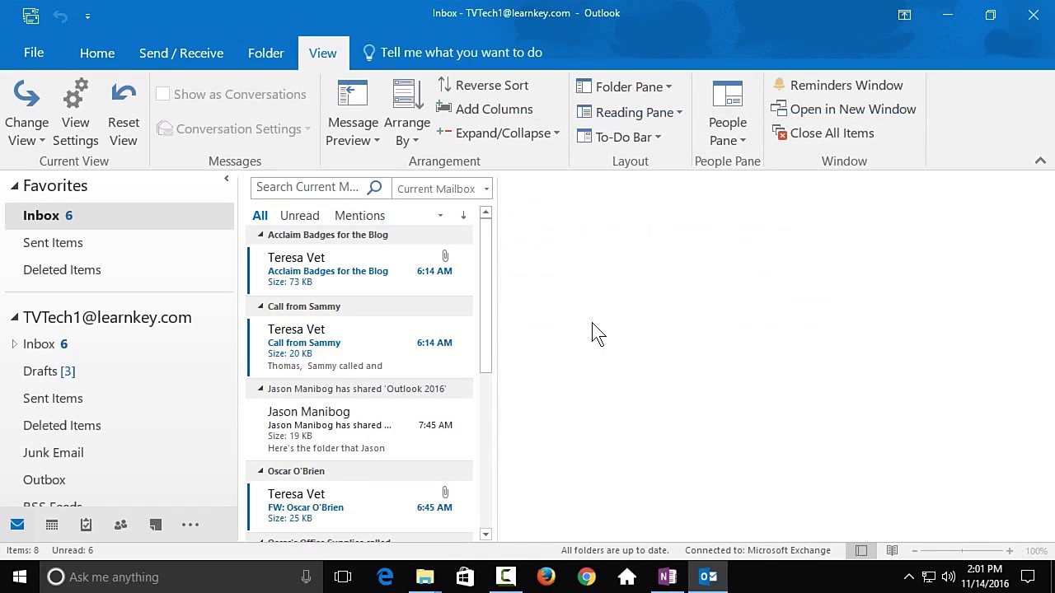
Reset the Inbox's Compact view to its original settings
left_click(132, 123)
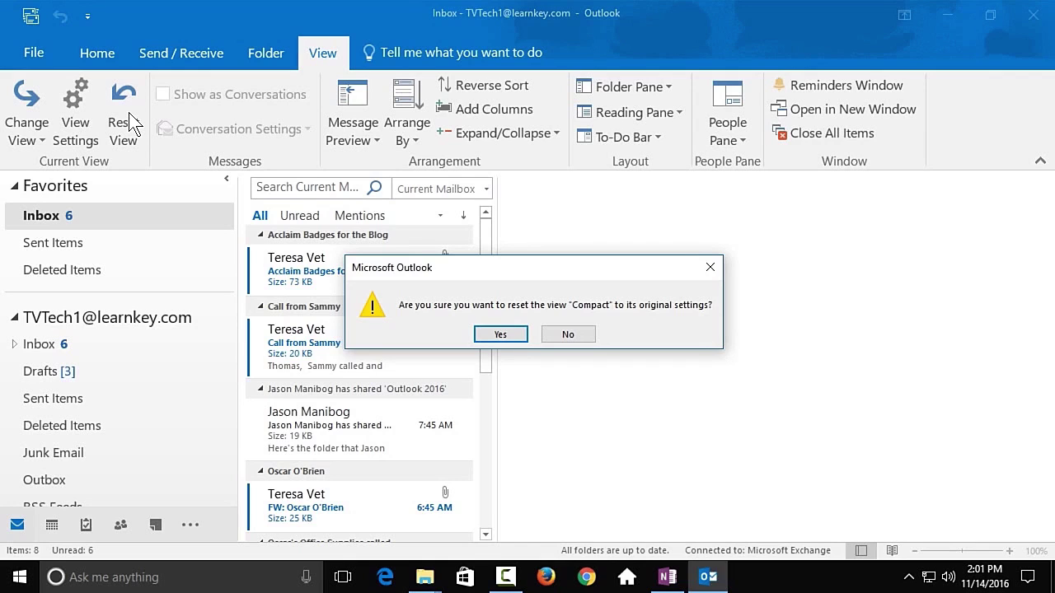
left_click(501, 334)
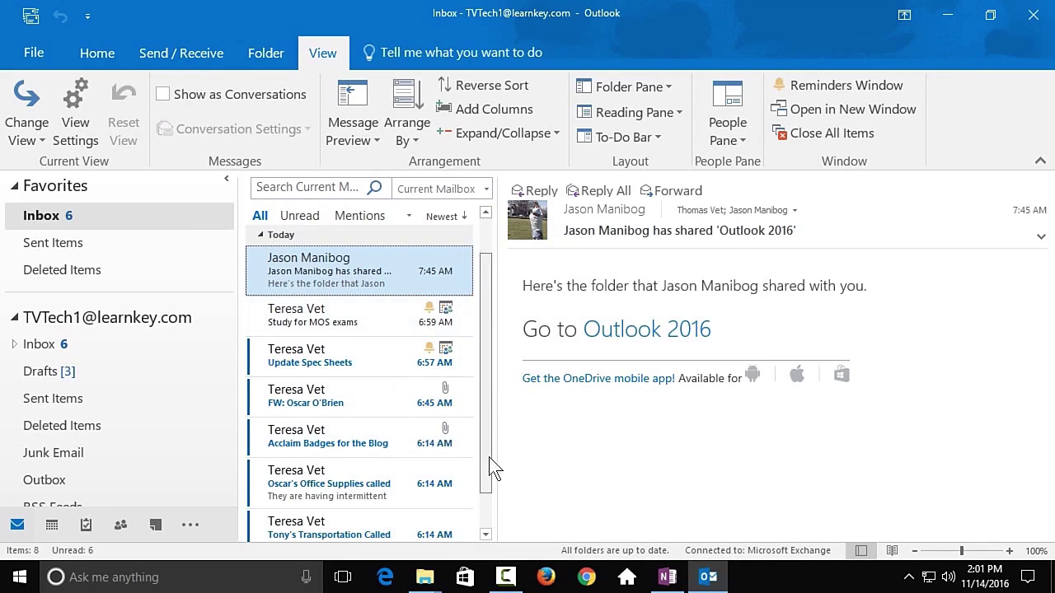
Show messages arranged as conversations in this folder only
scroll(487, 507, "down", 2)
scroll(492, 494, "up", 2)
left_click(165, 95)
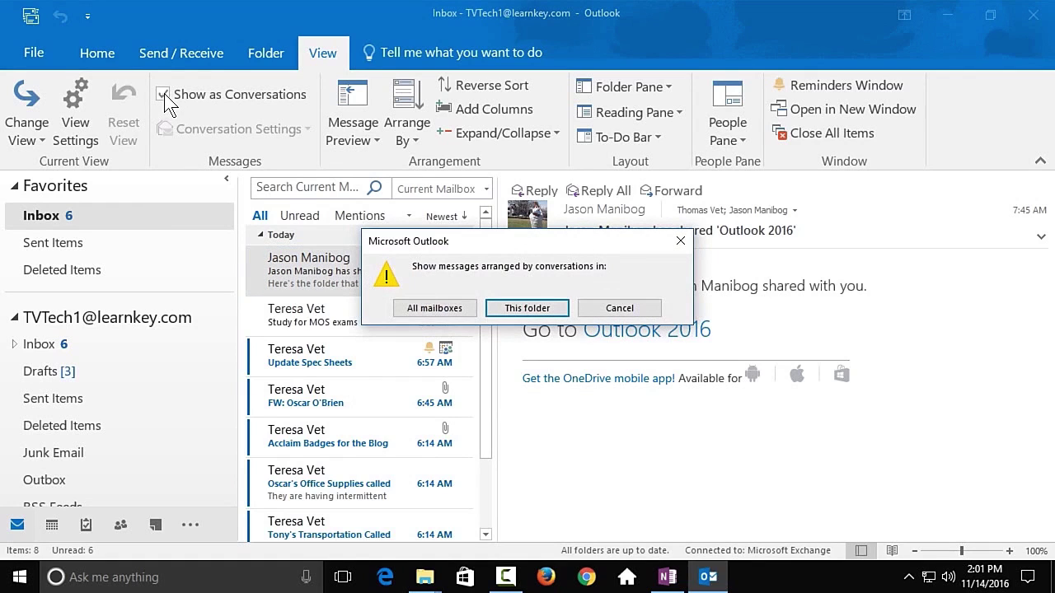
left_click(504, 309)
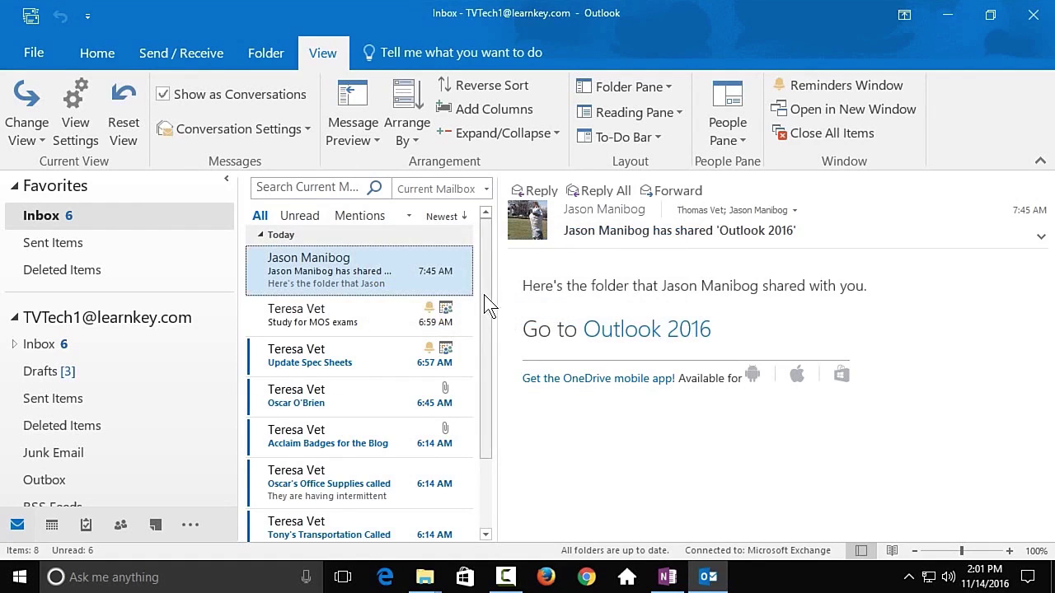
mouse_move(494, 264)
left_mouse_down()
mouse_move(486, 344)
mouse_move(492, 258)
left_mouse_up()
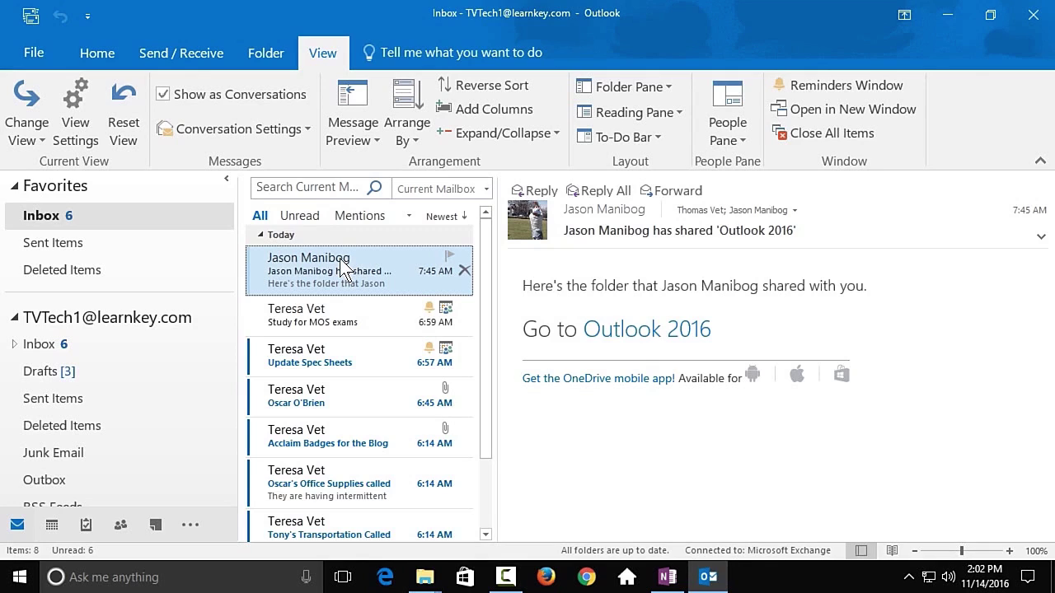
Turn off the conversation arrangement for this folder only
left_click(161, 95)
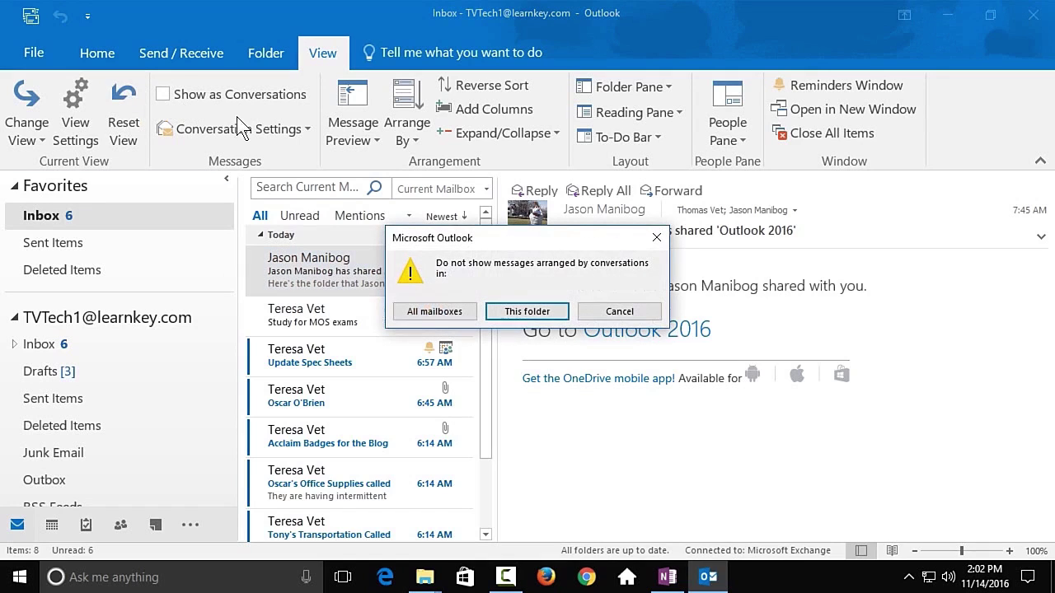
left_click(513, 307)
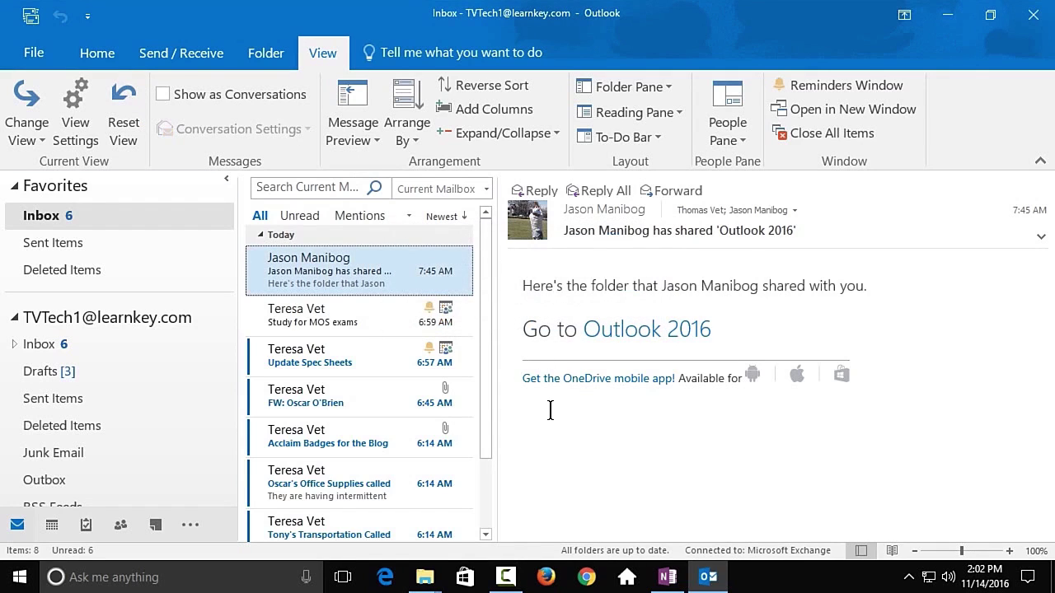